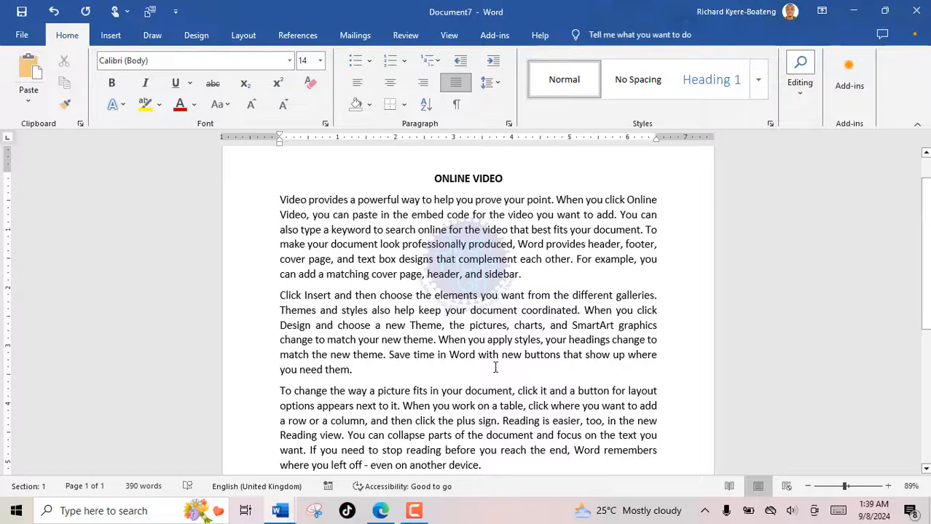
Insert a page break after the last paragraph so the document continues onto page 2.
scroll(437, 367, "down", 6)
left_click(370, 378)
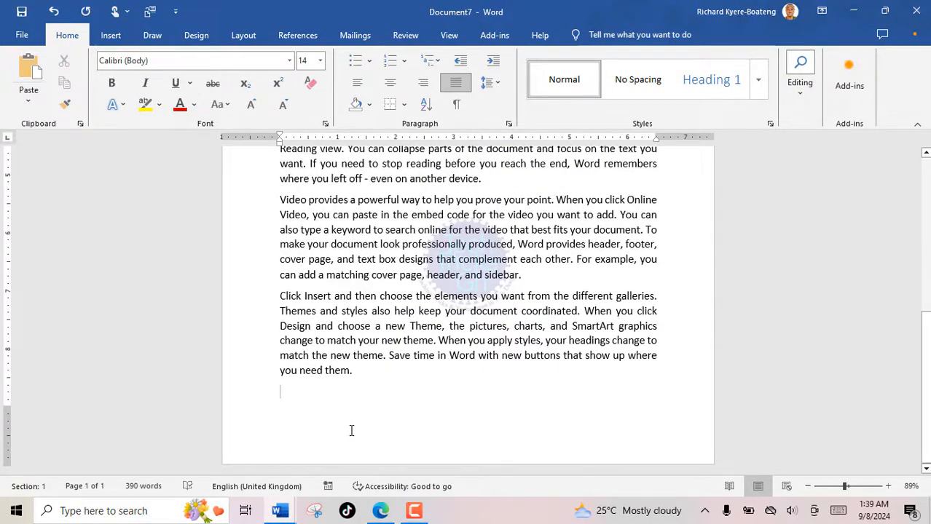
left_click(244, 36)
left_click(219, 61)
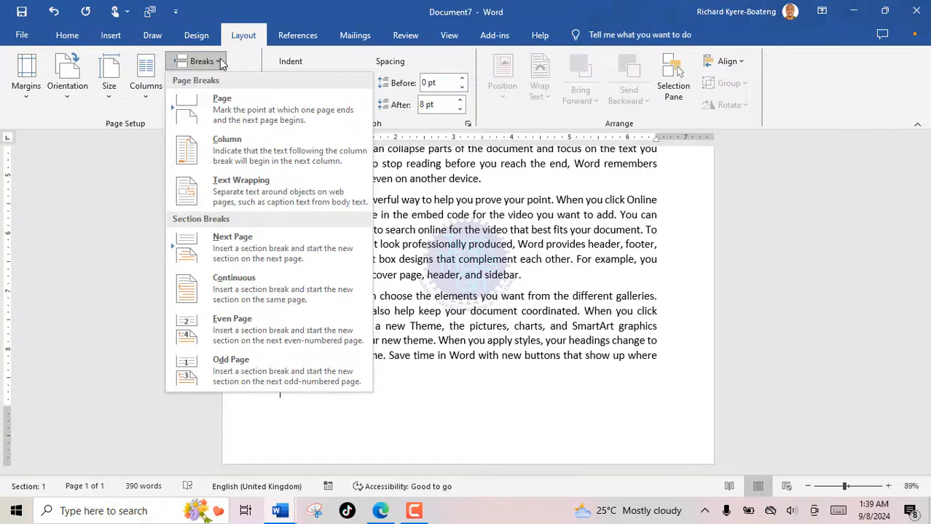
left_click(226, 110)
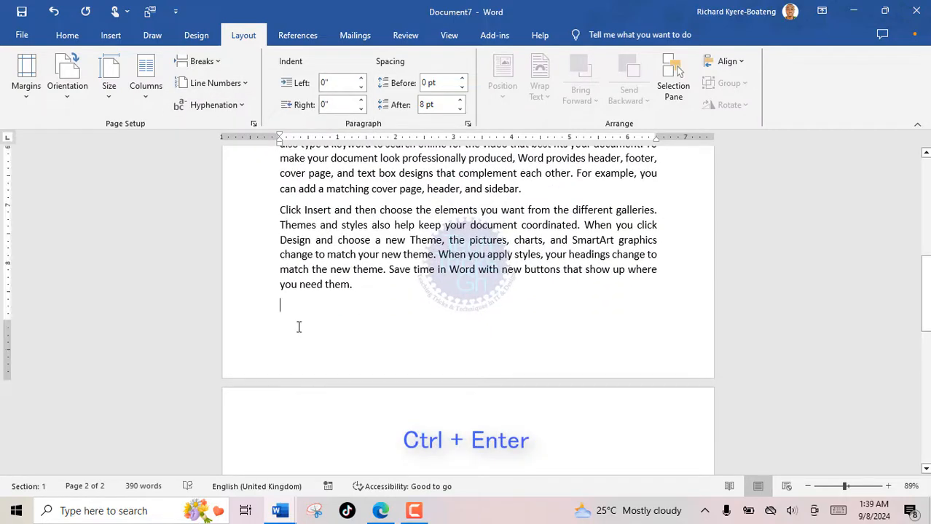
scroll(295, 430, "down", 1)
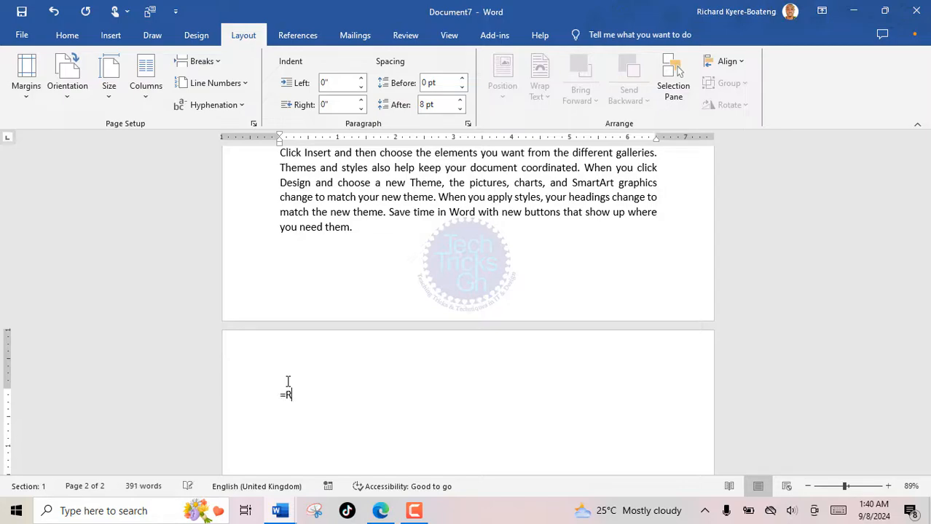
Generate sample paragraphs on page 2 with =RAND() and add a blank line above them.
type("ND()")
key("Return")
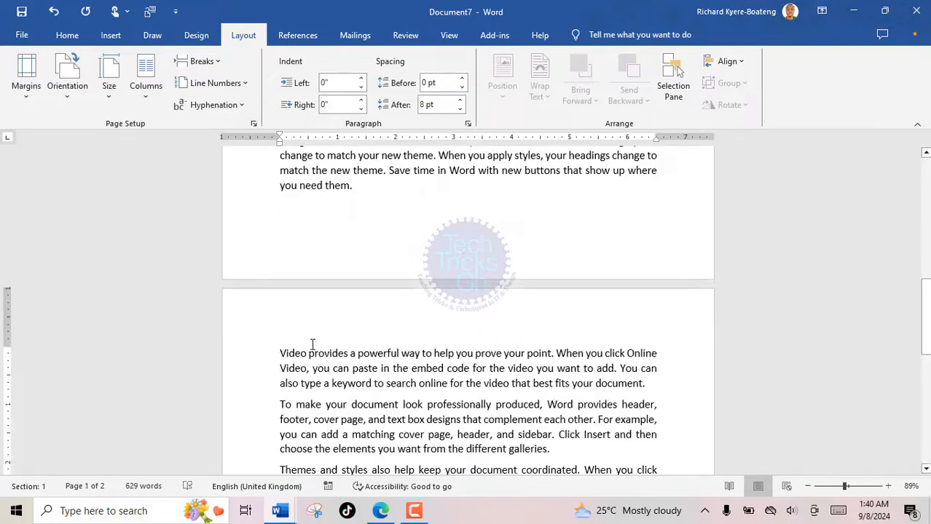
left_click(280, 351)
key("Return")
Type the heading 'VIDEO DOCUMENTARY' above the text, then move to the end of the last paragraph.
type("VIDEO DOCUMENTARY")
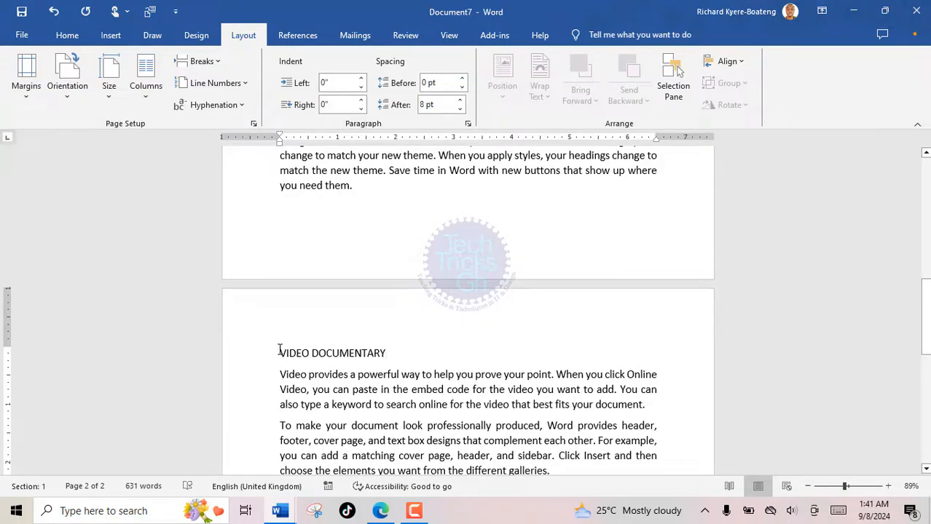
left_click_drag(279, 354, 393, 354)
scroll(410, 378, "down", 7)
left_click(384, 290)
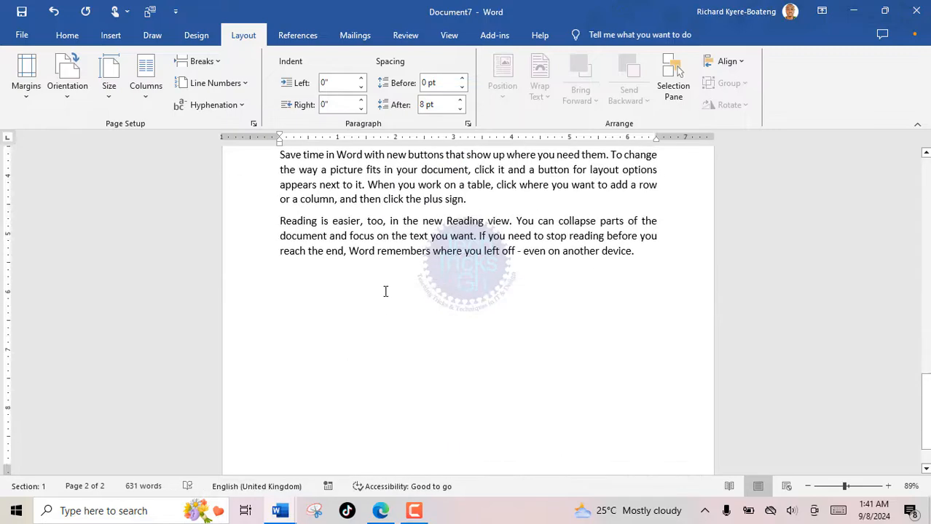
scroll(391, 284, "up", 1)
left_click(202, 61)
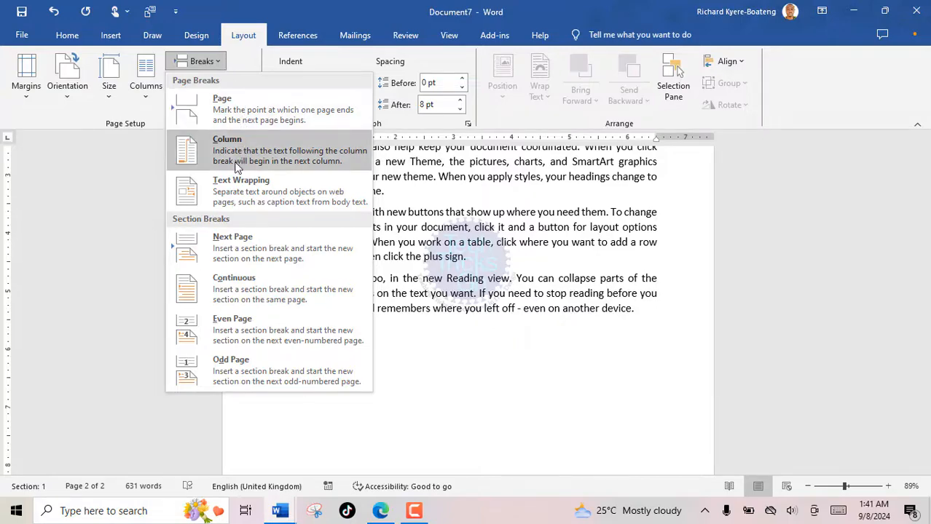
Insert a Next Page section break after page 2's text so page 3 starts Section 2.
left_click(250, 251)
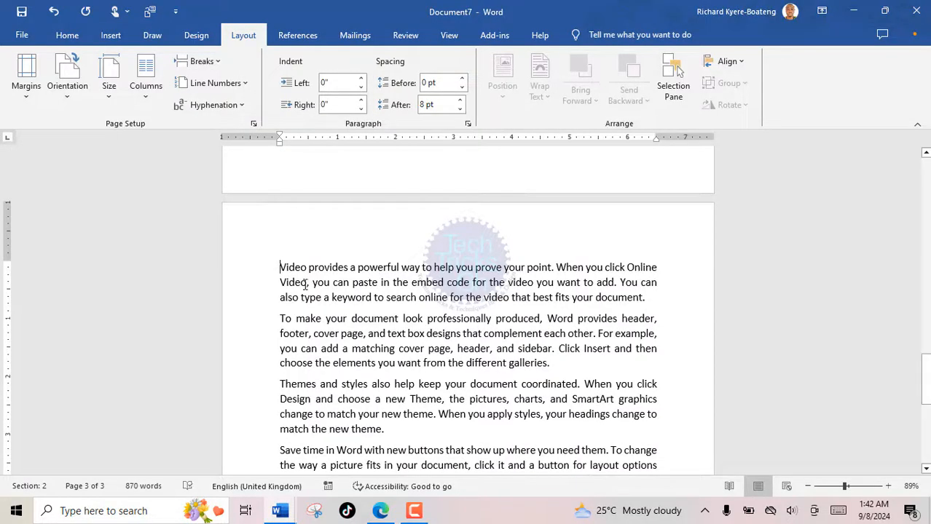
scroll(310, 295, "up", 2)
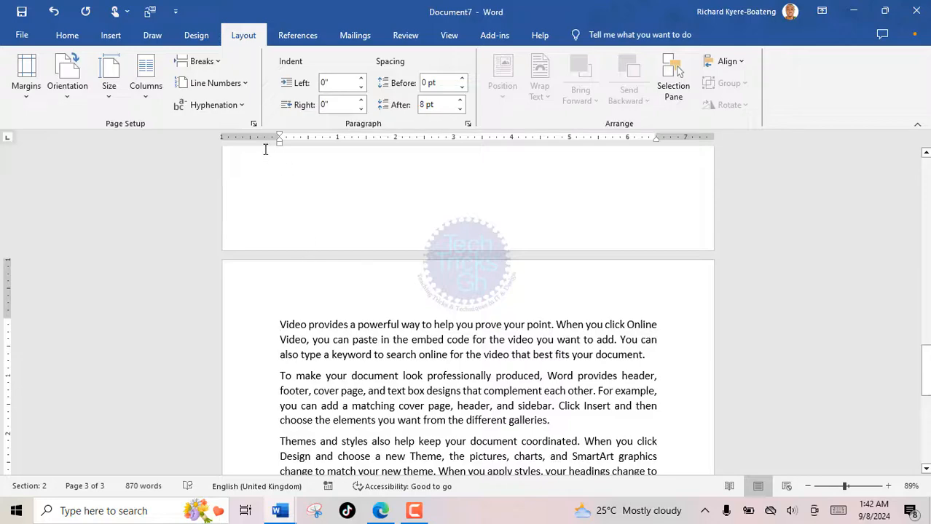
left_click(67, 36)
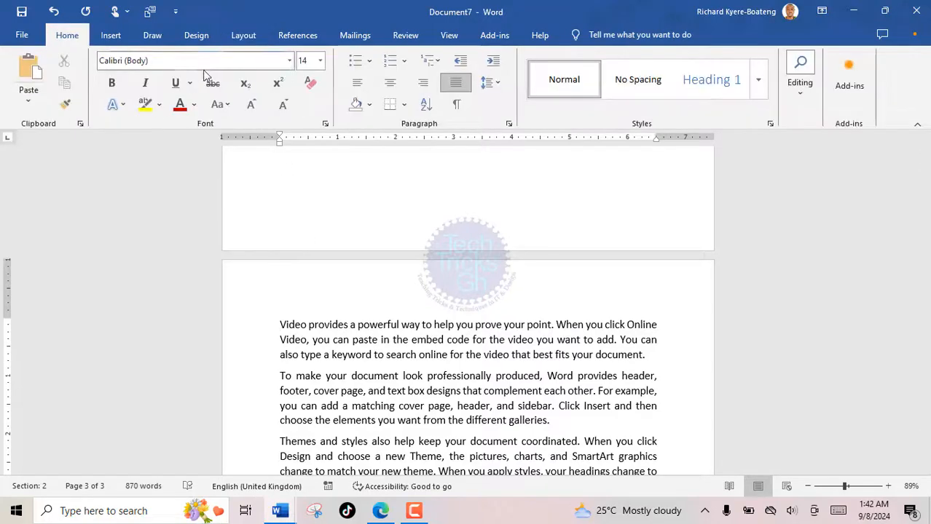
Turn on Show/Hide ¶ to check the Section Break (Next Page) mark, then return to page 3's text.
left_click(457, 105)
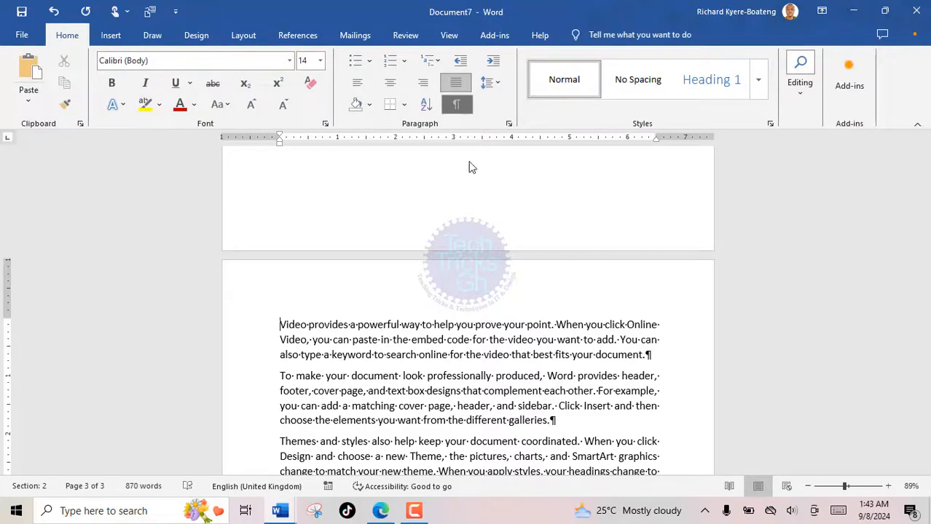
scroll(452, 331, "up", 2)
scroll(452, 331, "up", 3)
left_click(497, 264)
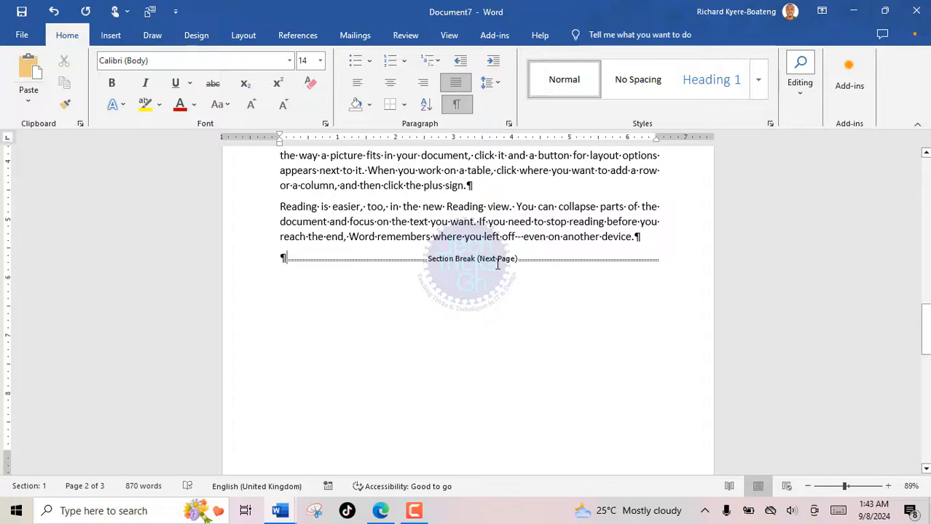
scroll(497, 266, "down", 8)
left_click(427, 340)
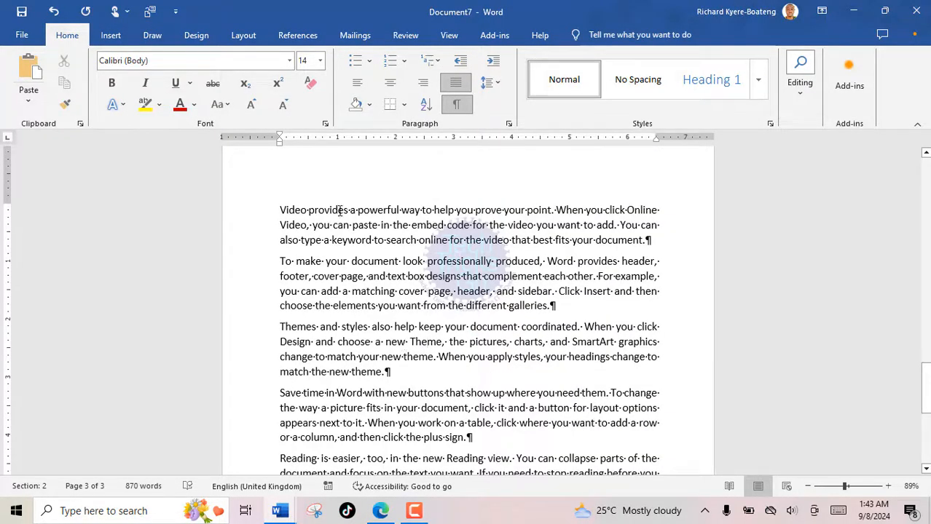
left_click(246, 36)
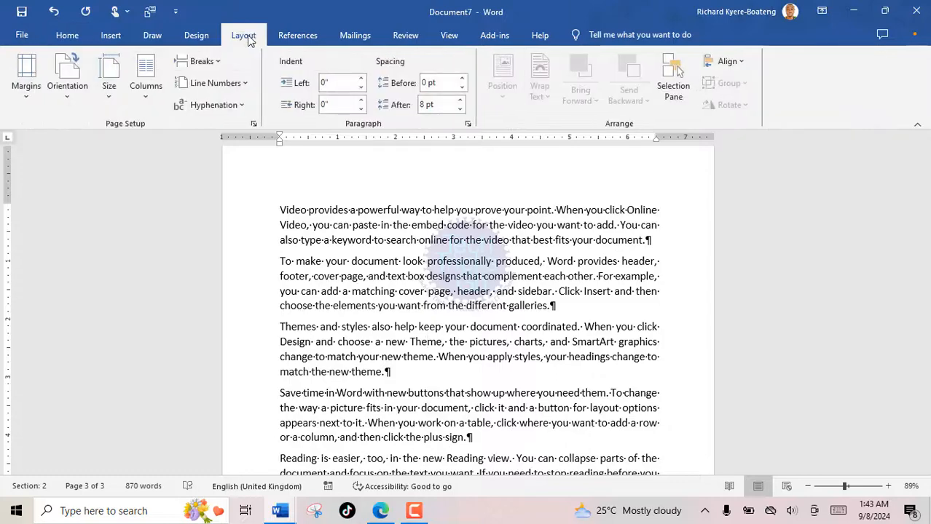
Set the page 3 section to Landscape orientation.
left_click(68, 97)
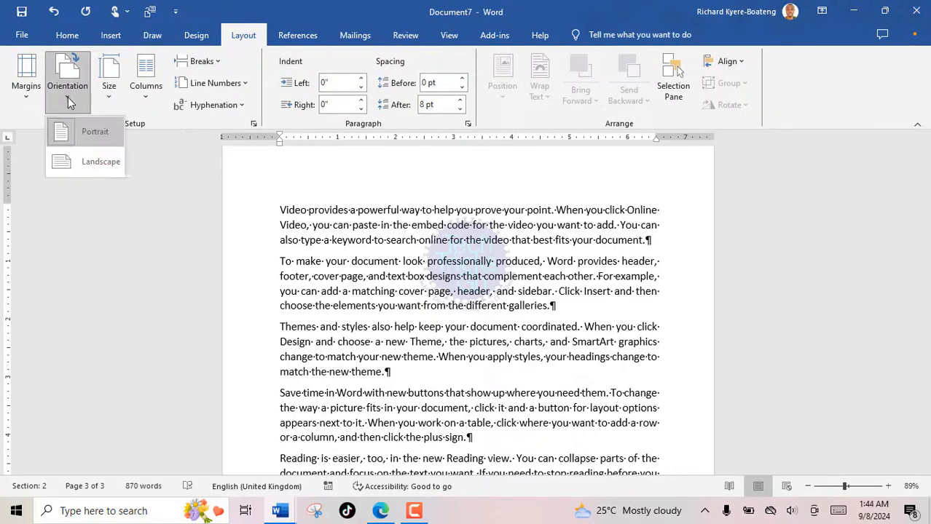
left_click(80, 161)
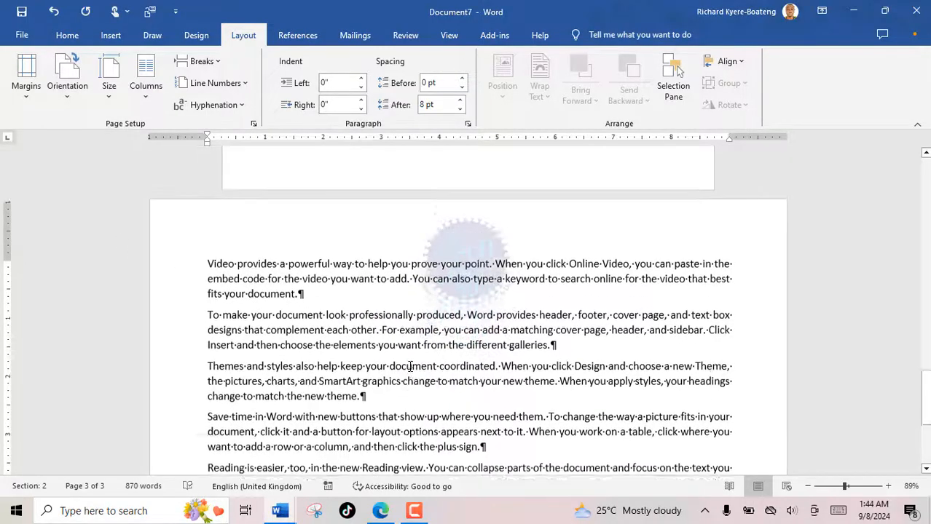
scroll(243, 380, "up", 3)
scroll(413, 362, "down", 4)
scroll(413, 362, "down", 3)
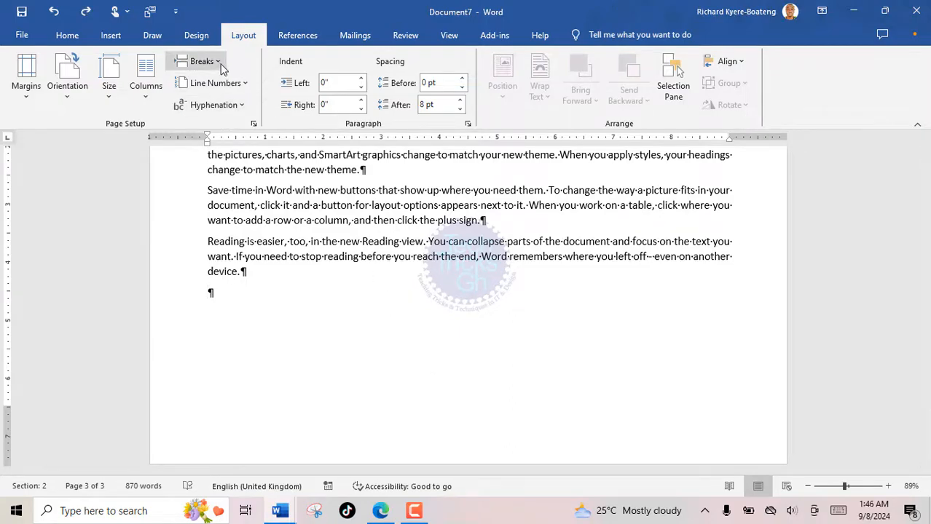
Add another Next Page section break after page 3's text.
left_click(220, 64)
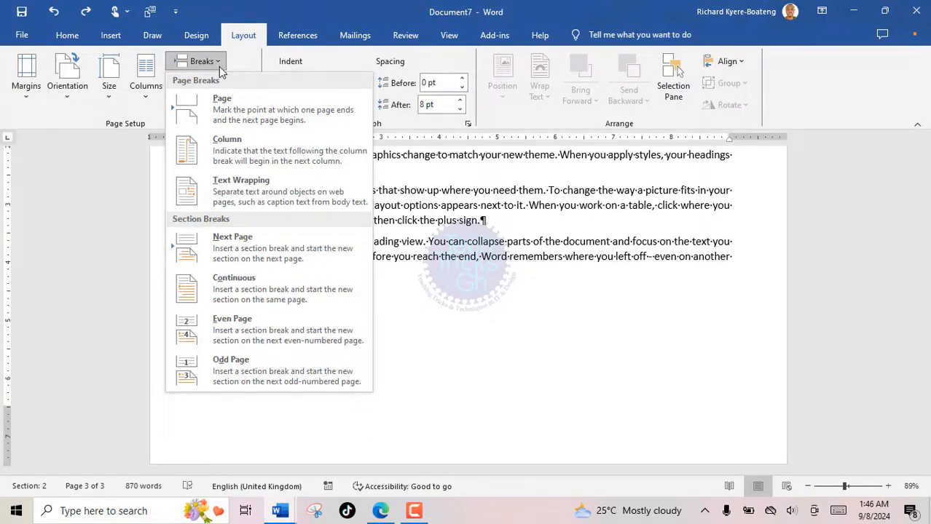
left_click(248, 253)
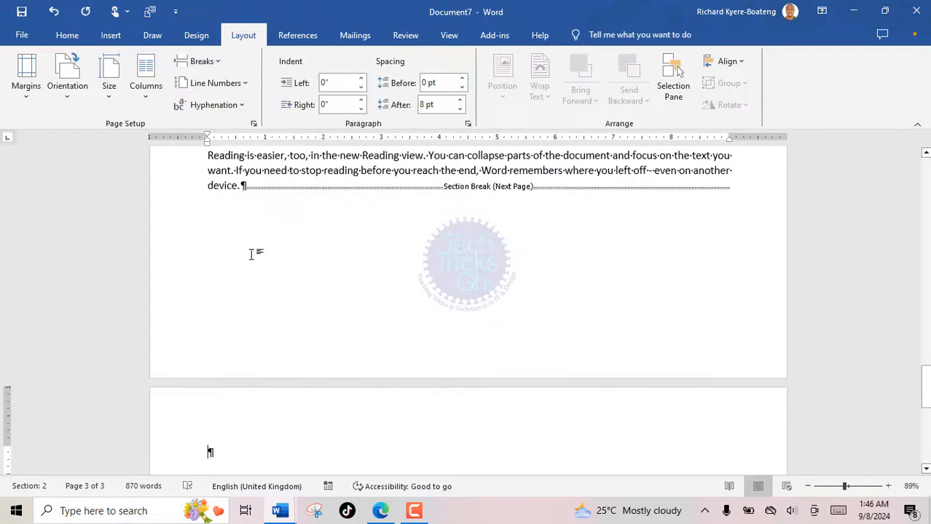
scroll(280, 281, "down", 3)
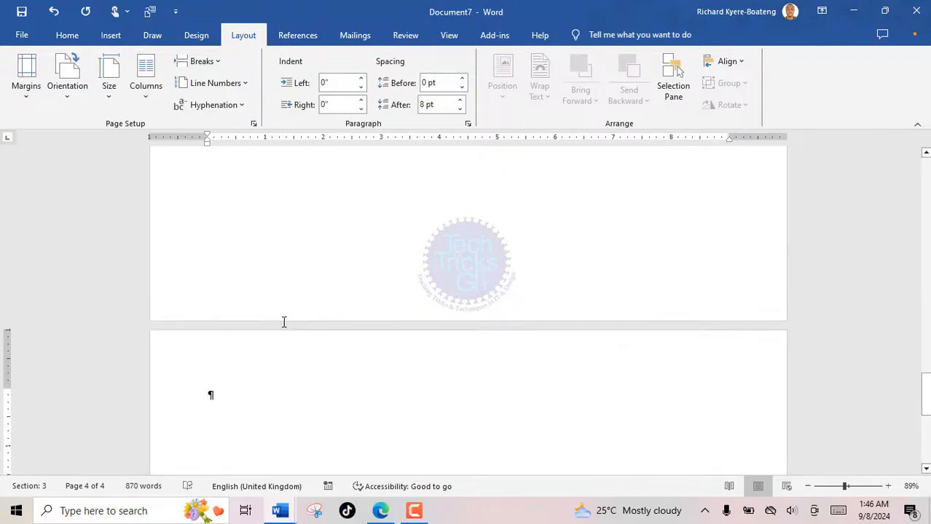
Set the new page 4 section back to Portrait orientation.
left_click(69, 97)
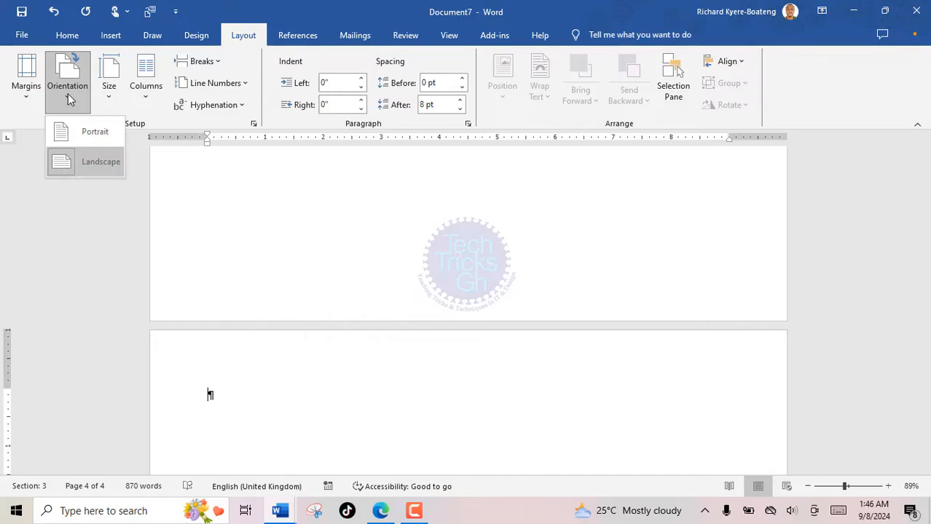
left_click(85, 135)
scroll(394, 383, "up", 3)
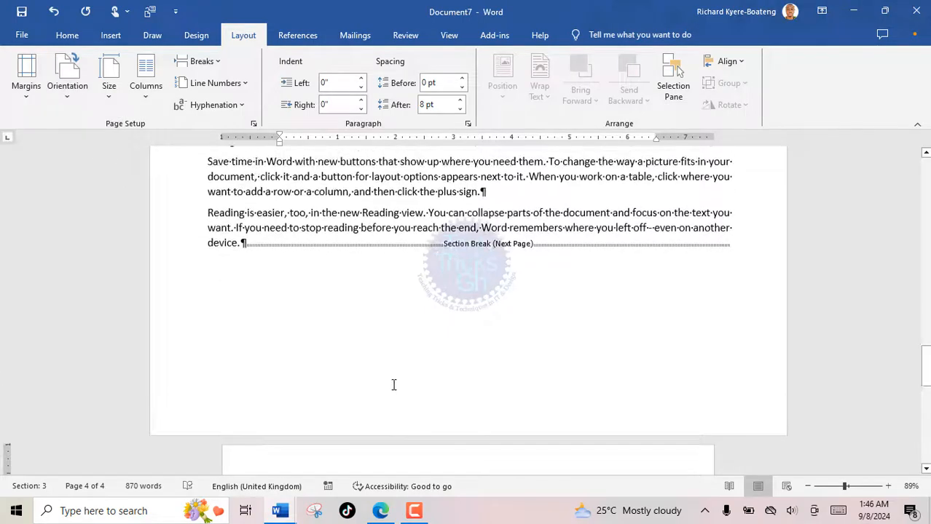
scroll(393, 384, "up", 5)
scroll(393, 387, "down", 5)
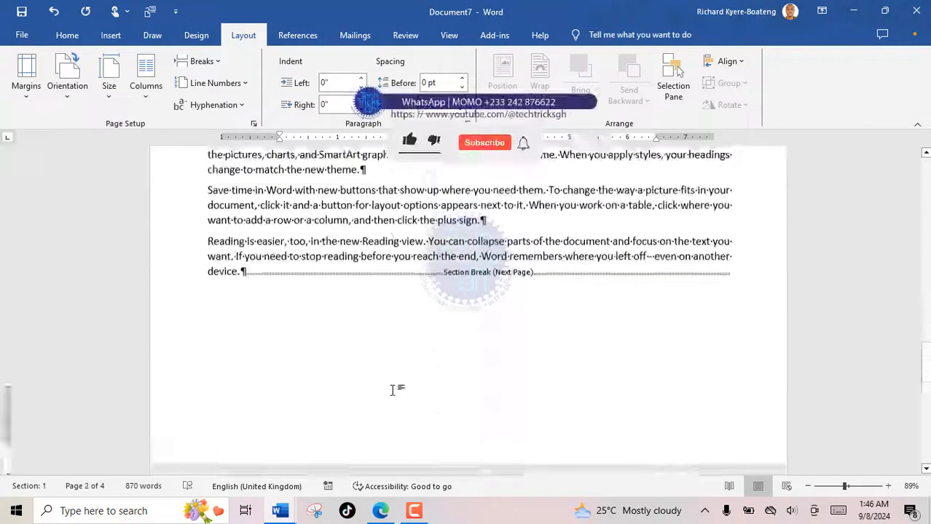
Generate ten paragraphs of sample text on page 4 using =RAND(10,7).
scroll(393, 388, "down", 4)
left_click(327, 336)
type("=RAN")
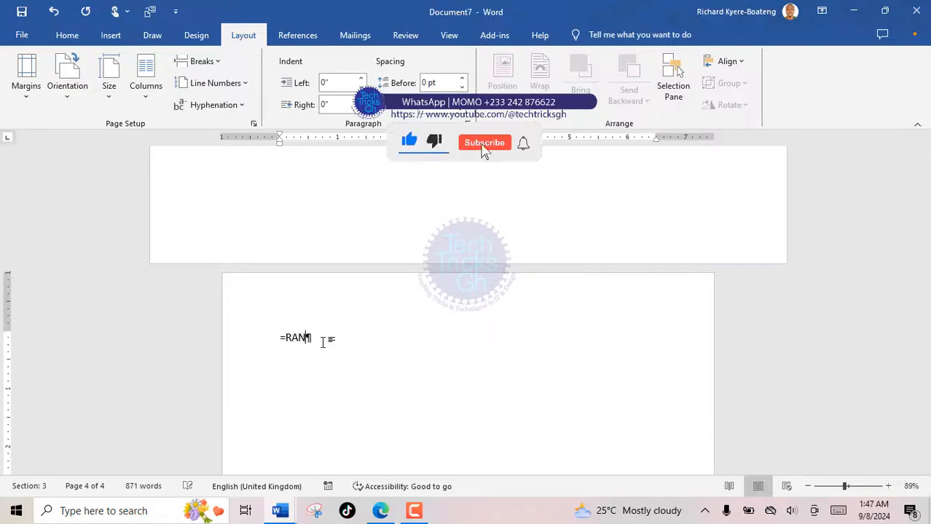
type("D(10")
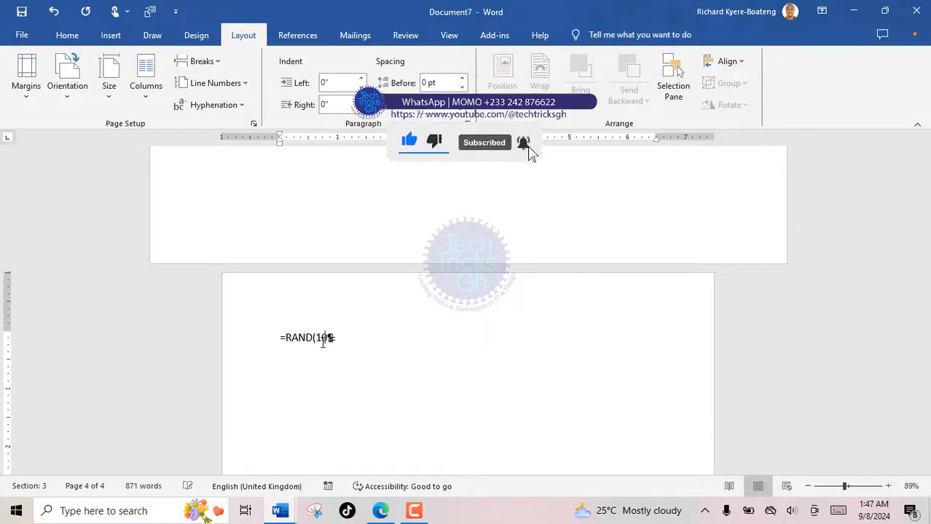
type(",")
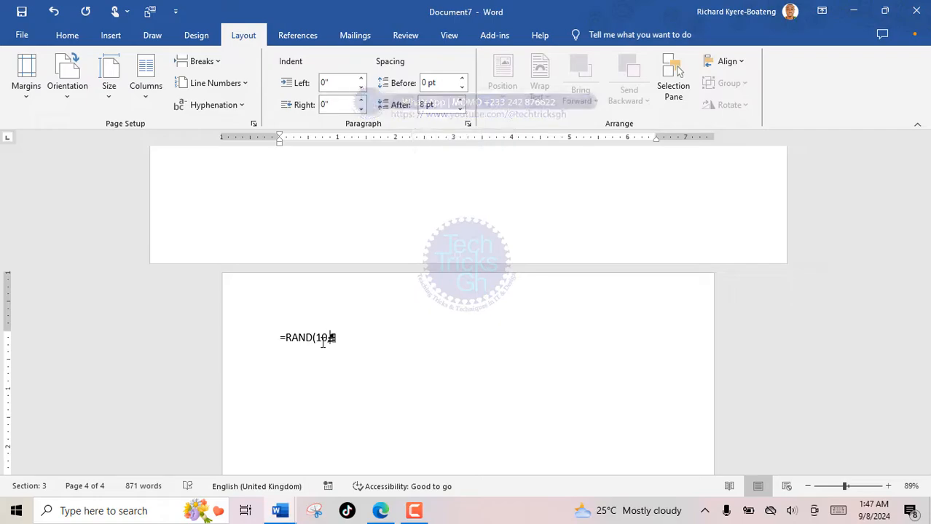
type("7")
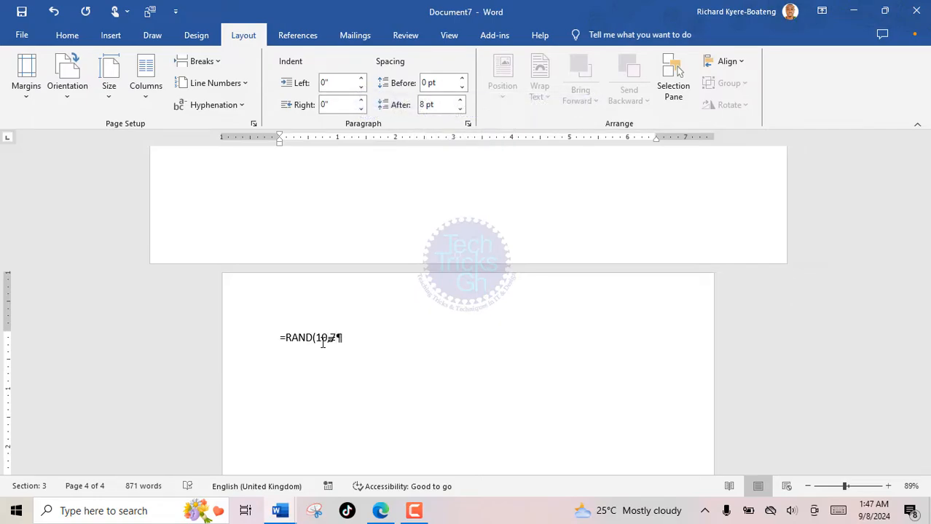
type(")")
key("Return")
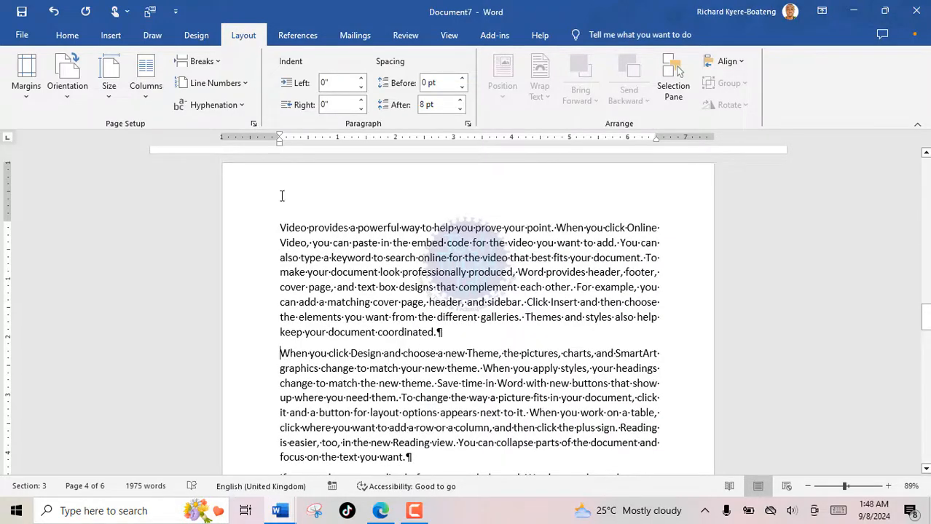
Insert a Continuous section break before page 4's second paragraph and format the following text in Two columns.
left_click(219, 63)
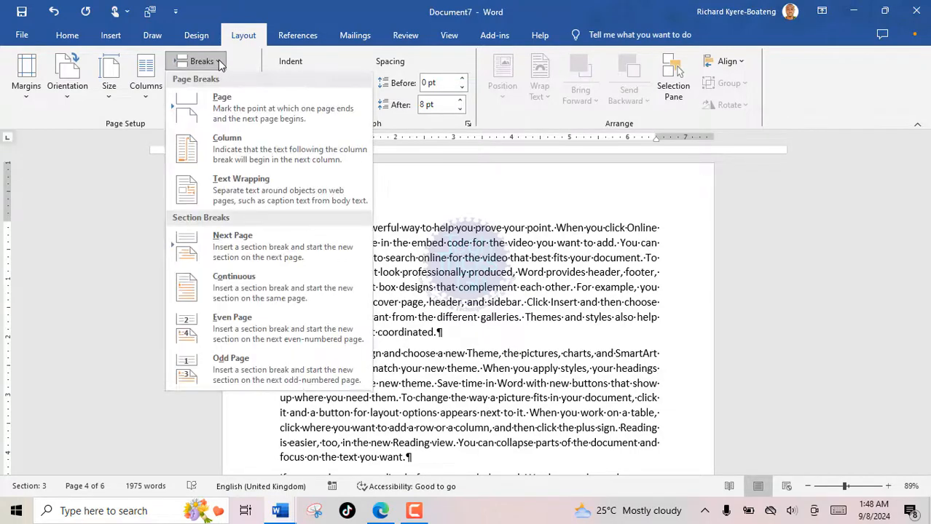
left_click(236, 295)
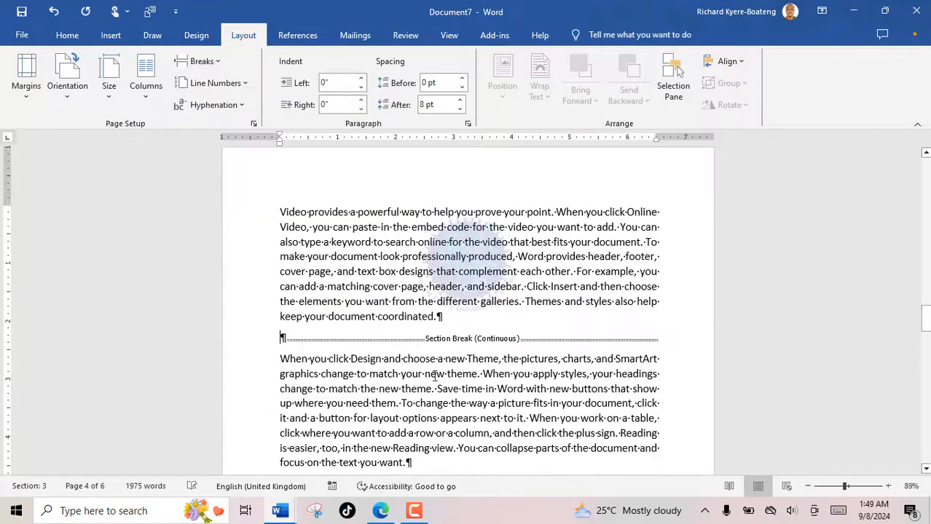
left_click_drag(281, 359, 632, 484)
scroll(358, 366, "up", 18)
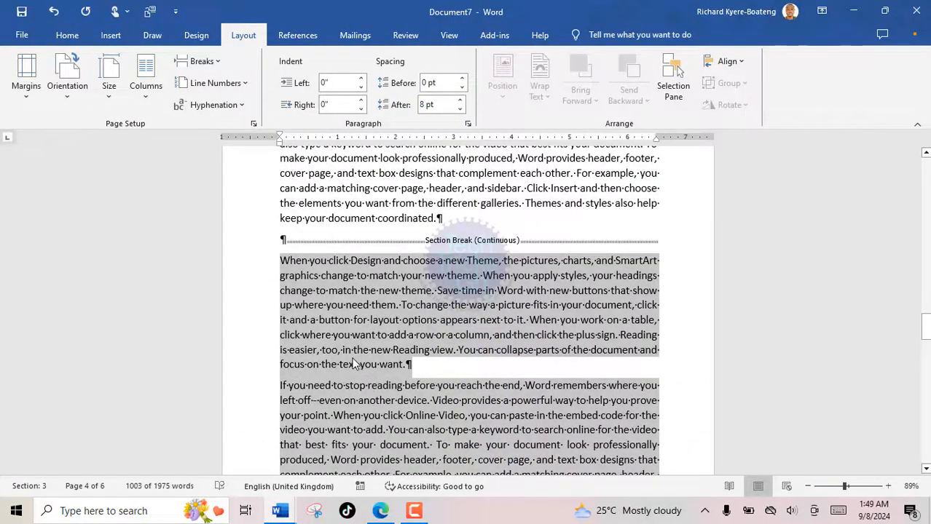
scroll(393, 368, "down", 1)
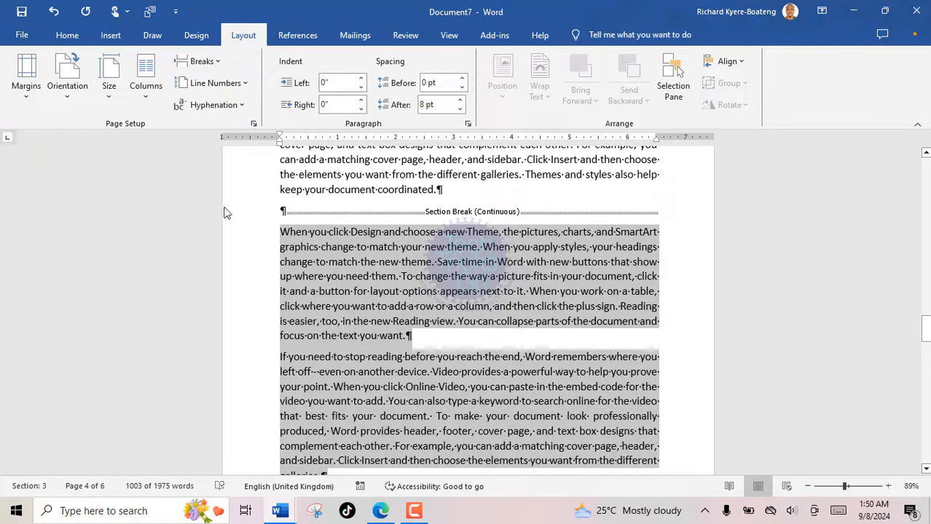
left_click(148, 96)
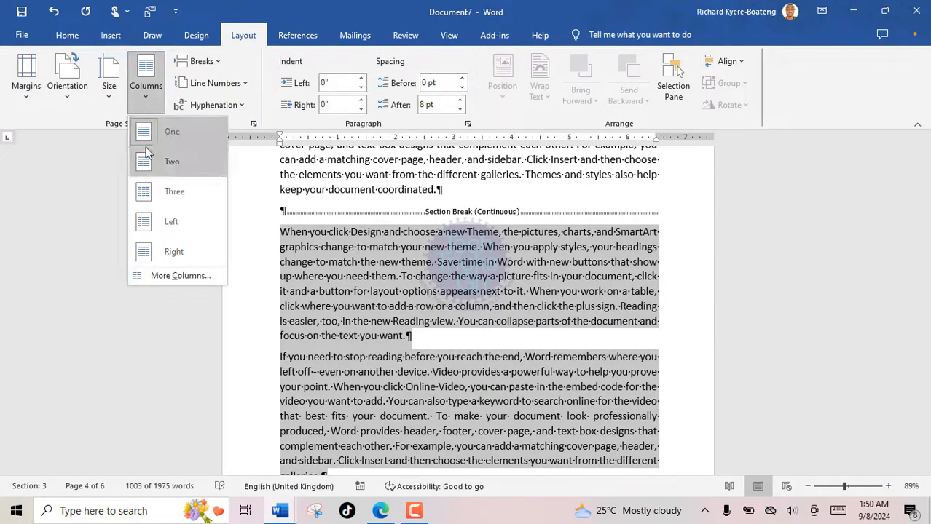
left_click(145, 166)
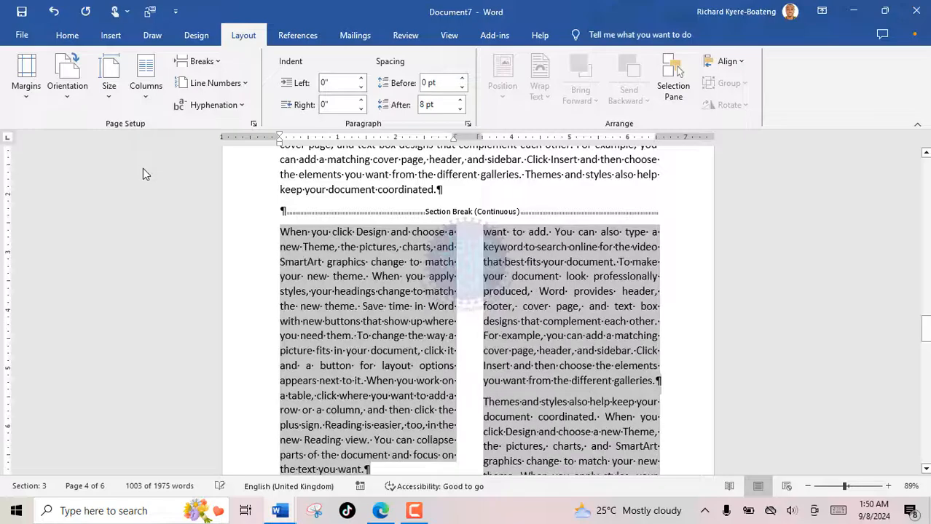
left_click(468, 380)
scroll(468, 380, "down", 15)
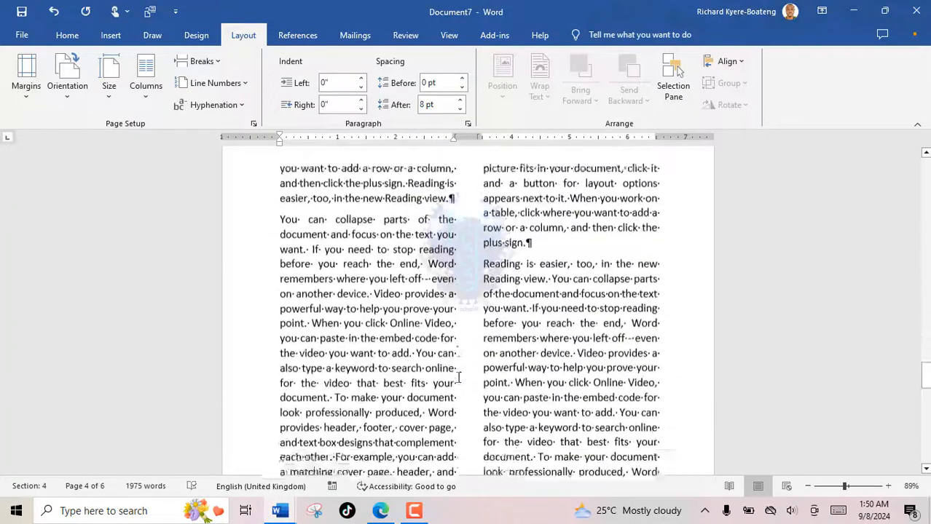
scroll(459, 377, "down", 15)
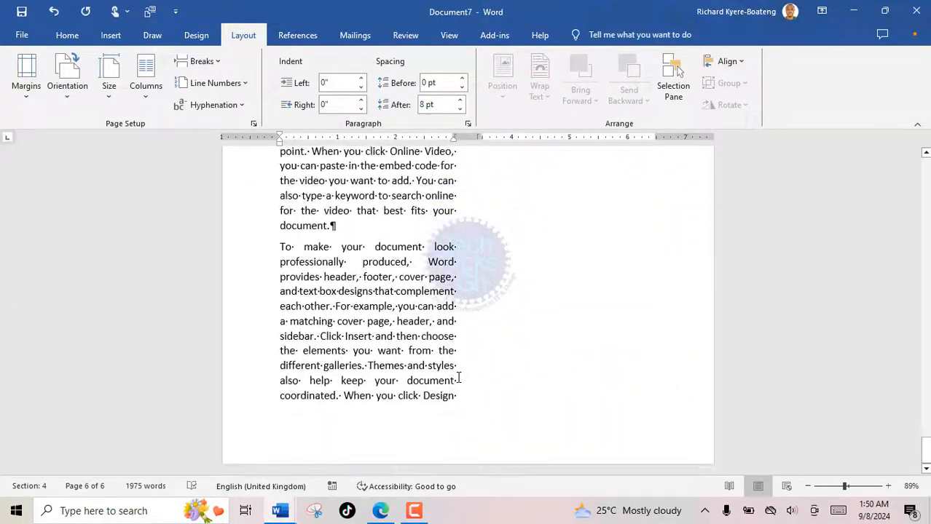
scroll(459, 376, "up", 15)
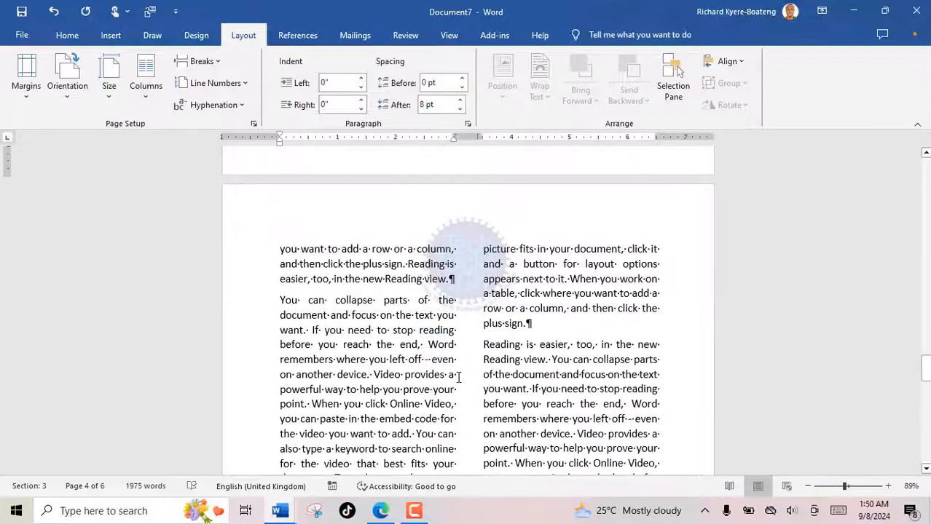
scroll(457, 376, "up", 6)
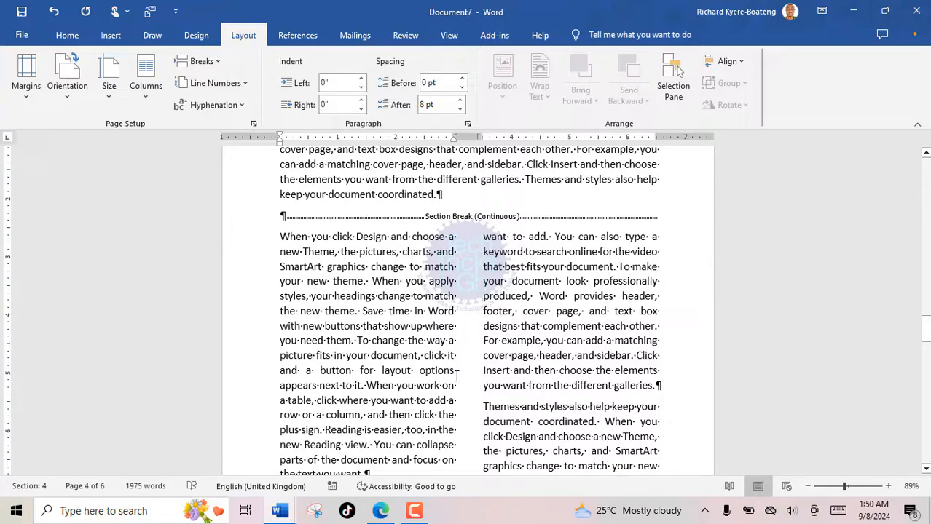
left_click(457, 377)
scroll(427, 362, "down", 2)
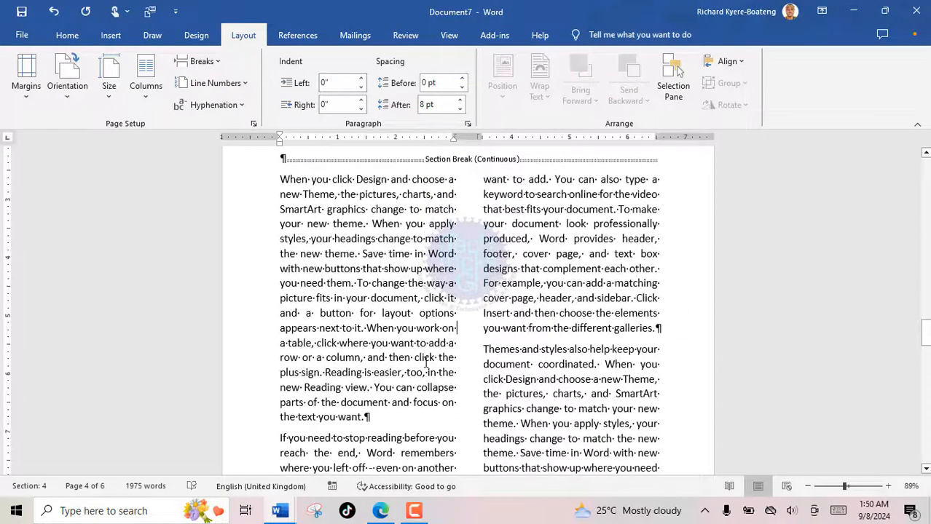
scroll(427, 362, "down", 3)
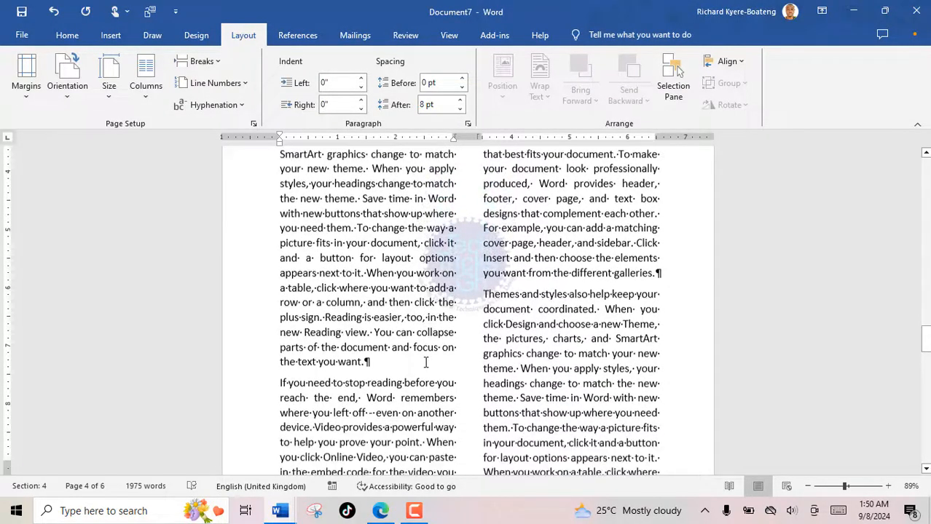
scroll(426, 362, "down", 4)
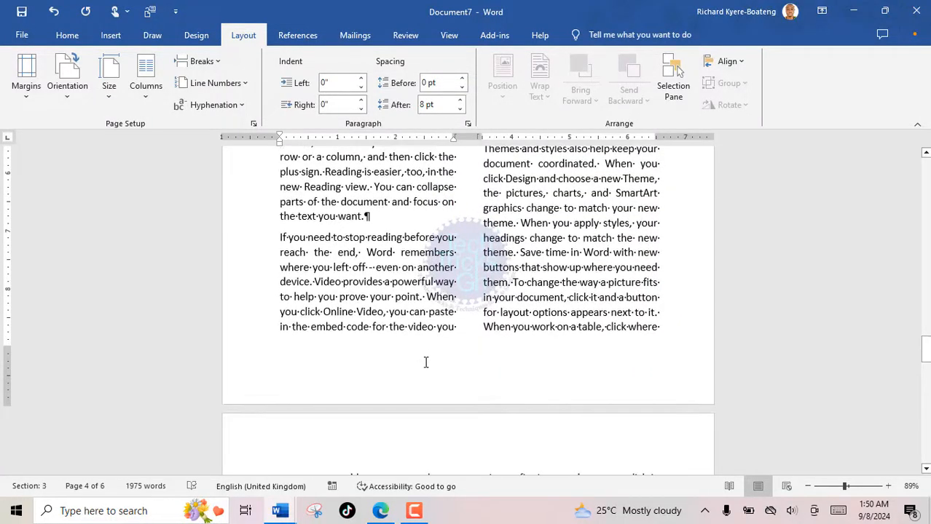
scroll(426, 362, "up", 3)
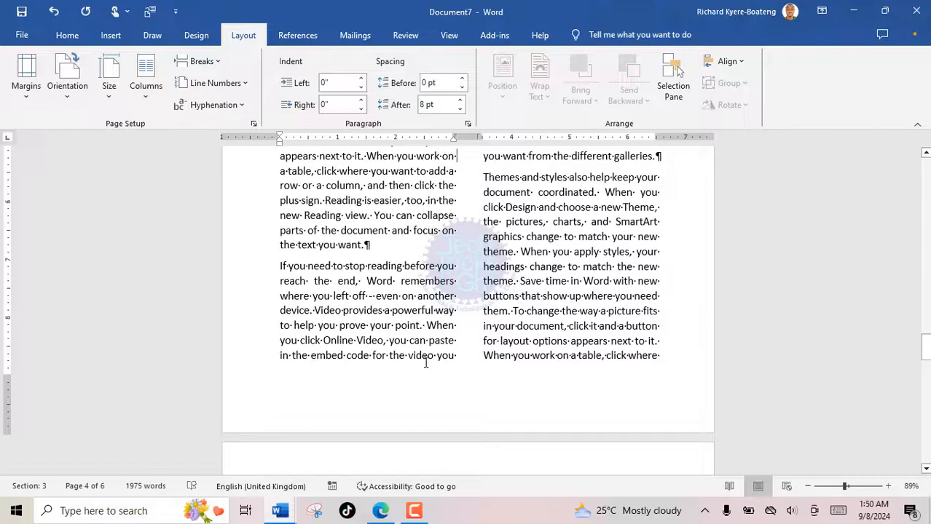
scroll(426, 362, "up", 1)
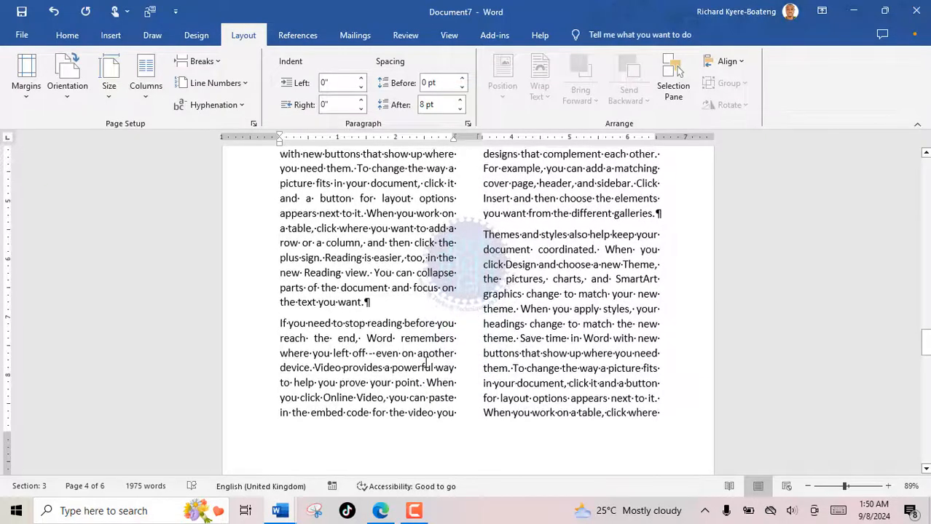
scroll(426, 362, "down", 6)
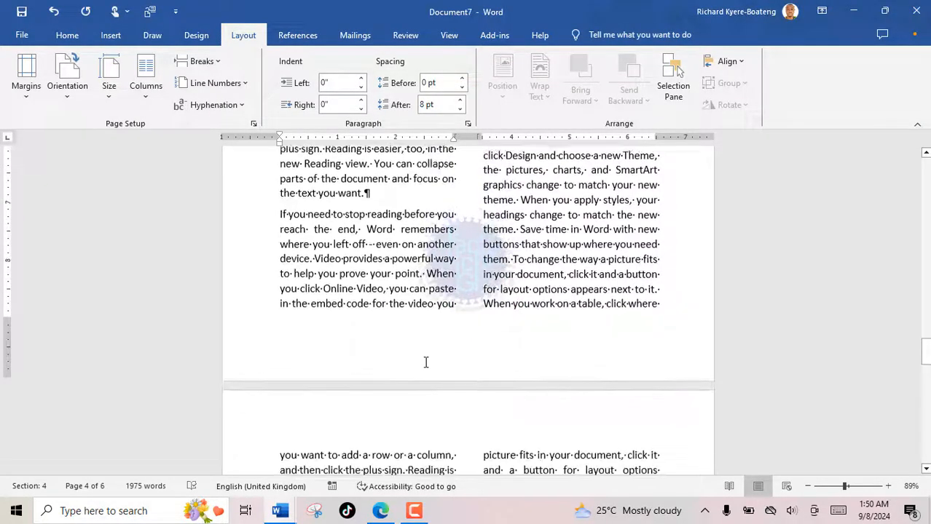
scroll(426, 362, "down", 5)
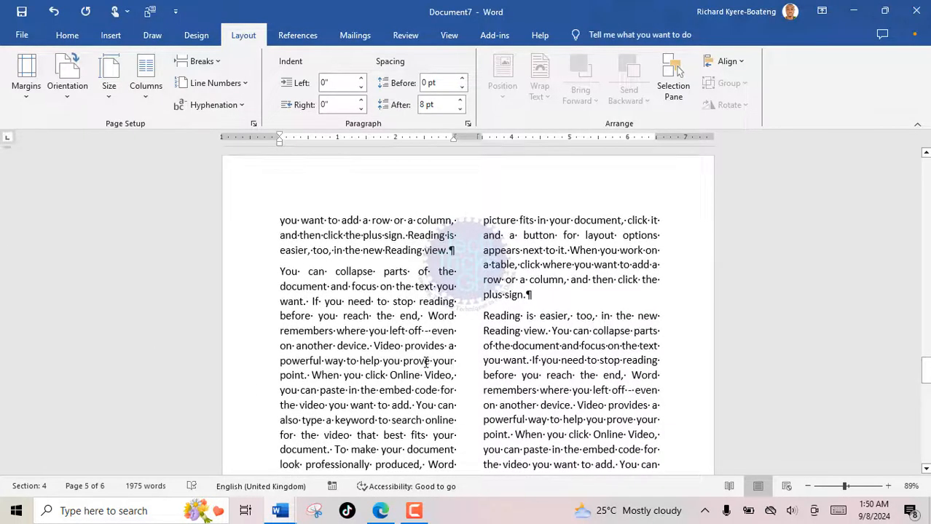
scroll(426, 362, "down", 3)
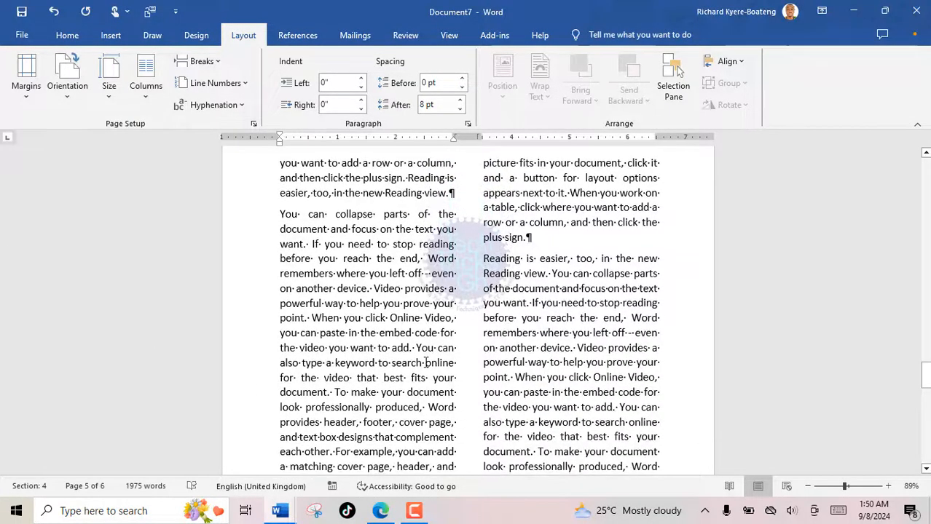
scroll(426, 362, "down", 1)
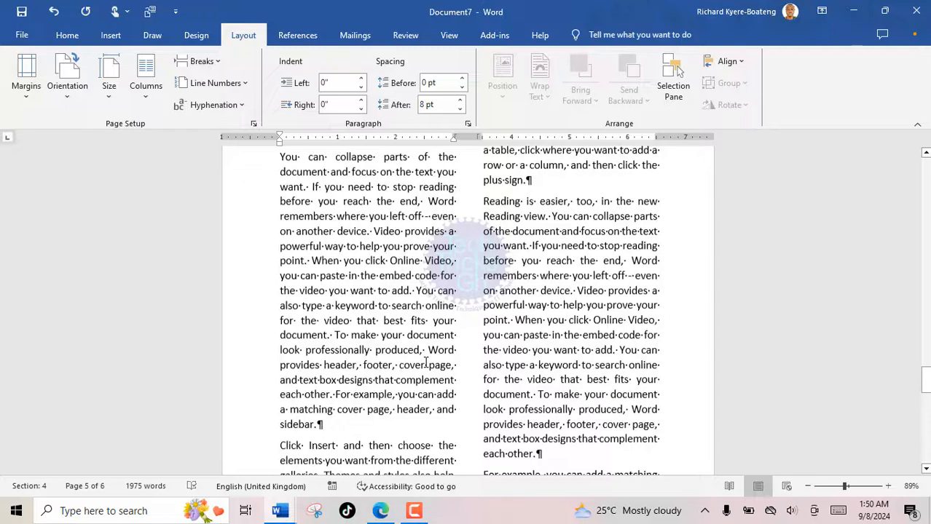
scroll(426, 362, "down", 1)
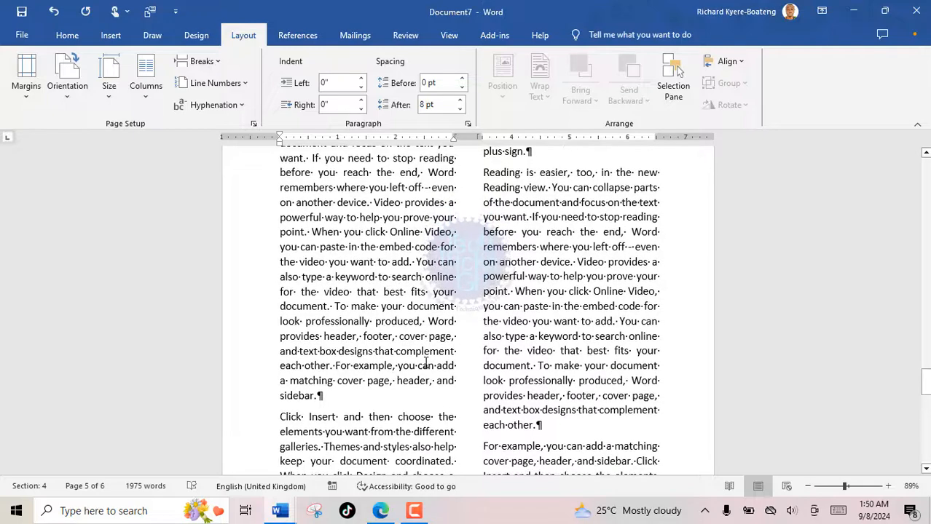
scroll(426, 362, "down", 6)
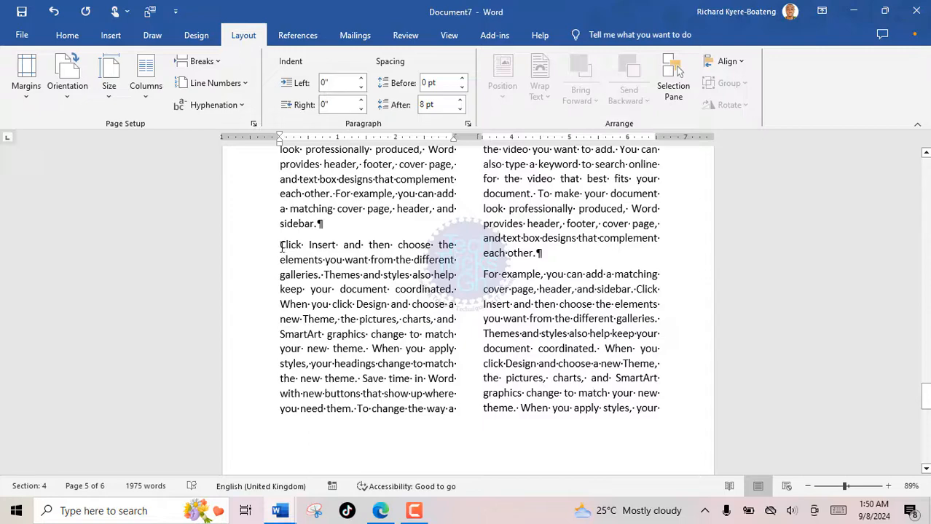
Insert a column break before the "Click Insert" paragraph so it starts the right column.
left_click(281, 248)
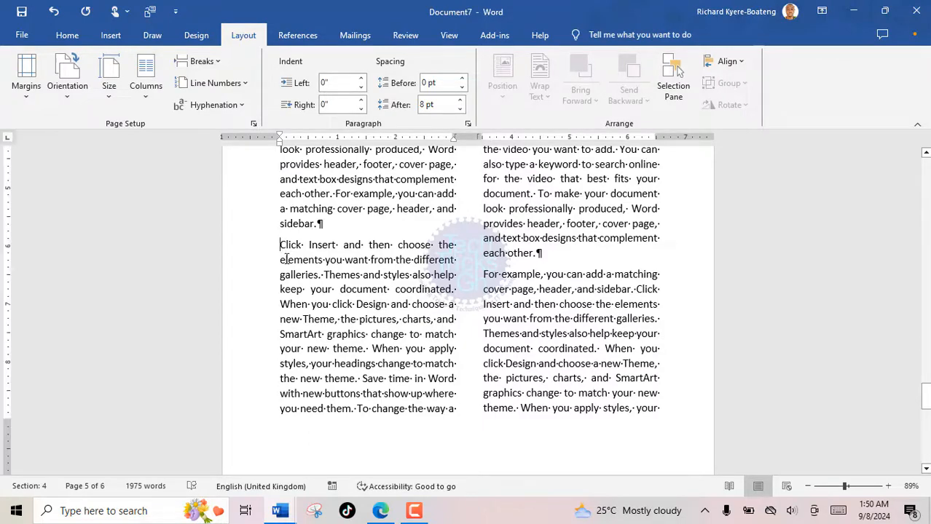
left_click(219, 62)
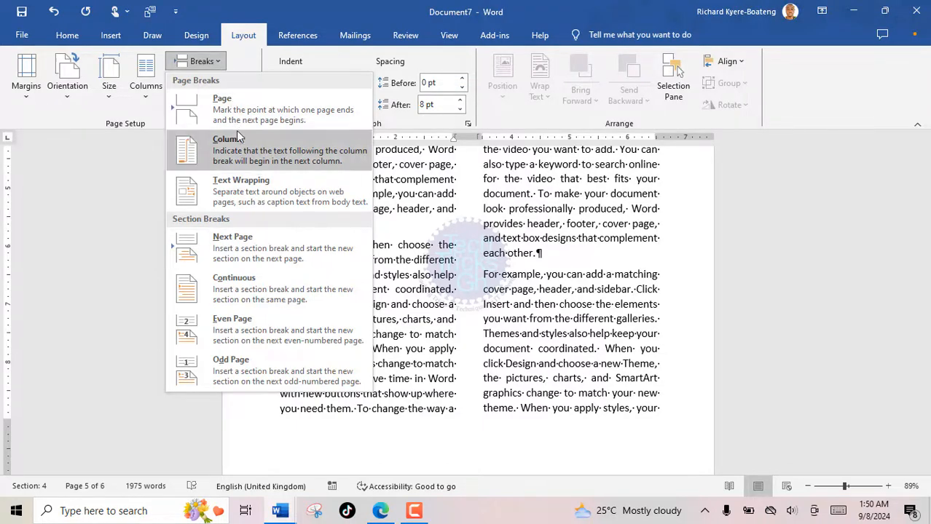
left_click(237, 157)
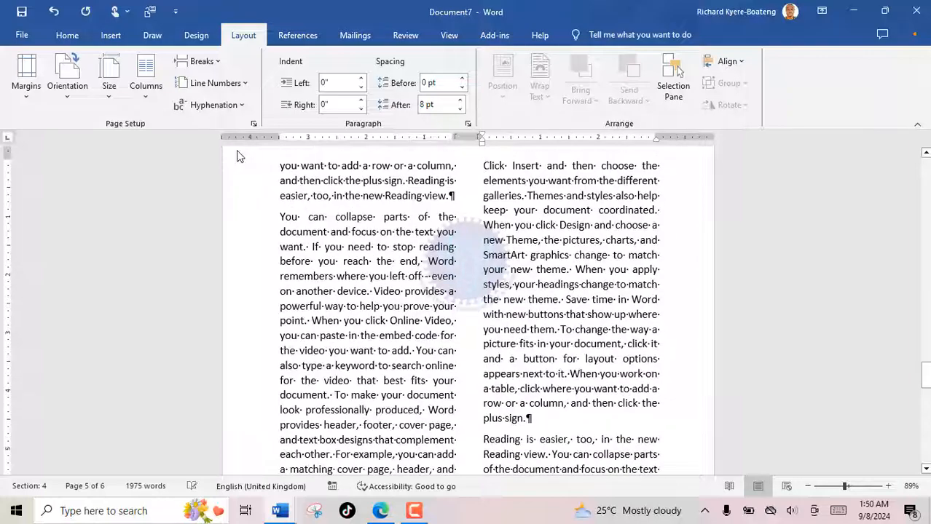
scroll(402, 399, "down", 5)
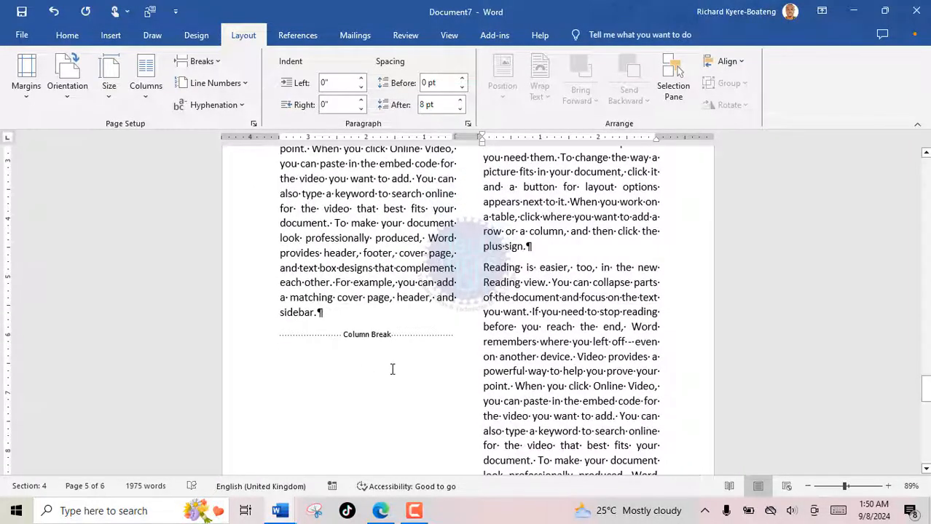
scroll(390, 372, "down", 2)
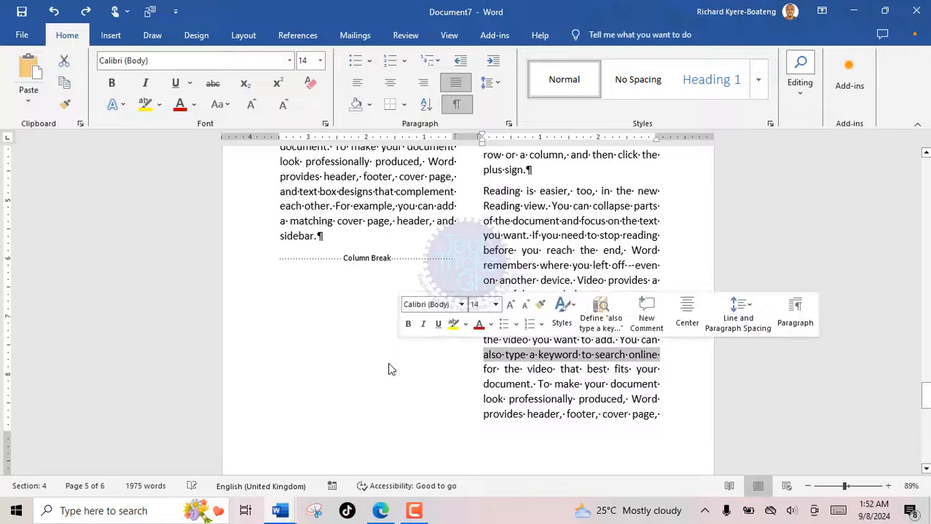
scroll(481, 260, "up", 10)
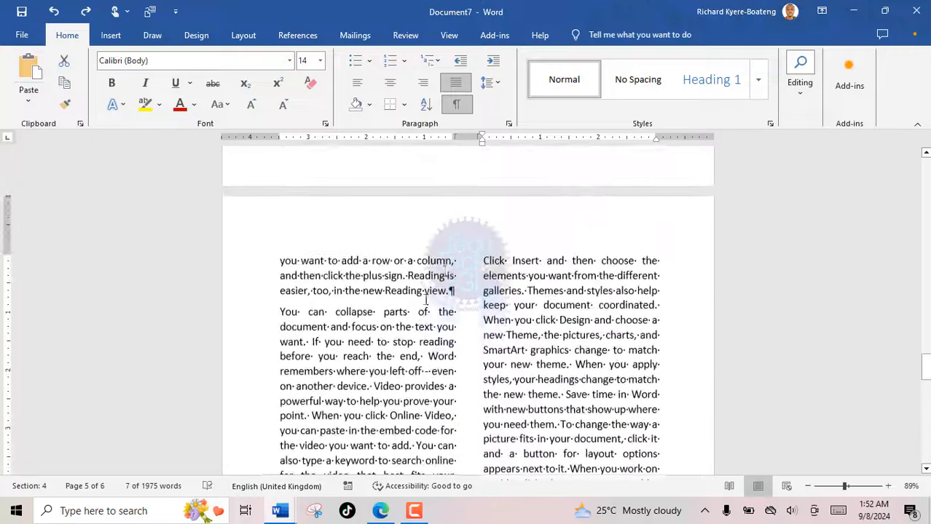
Insert the chicken picture from this device at the start of the right column.
left_click(482, 260)
left_click(111, 35)
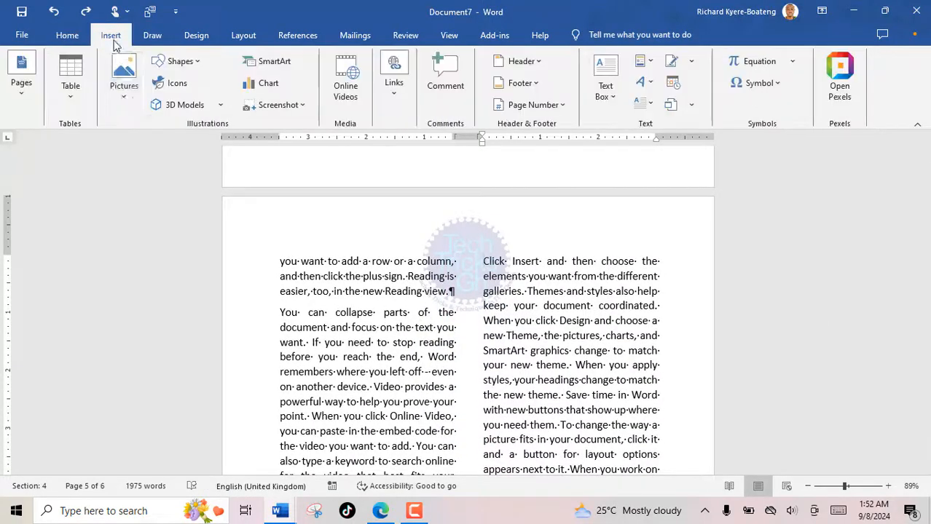
left_click(124, 80)
left_click(146, 143)
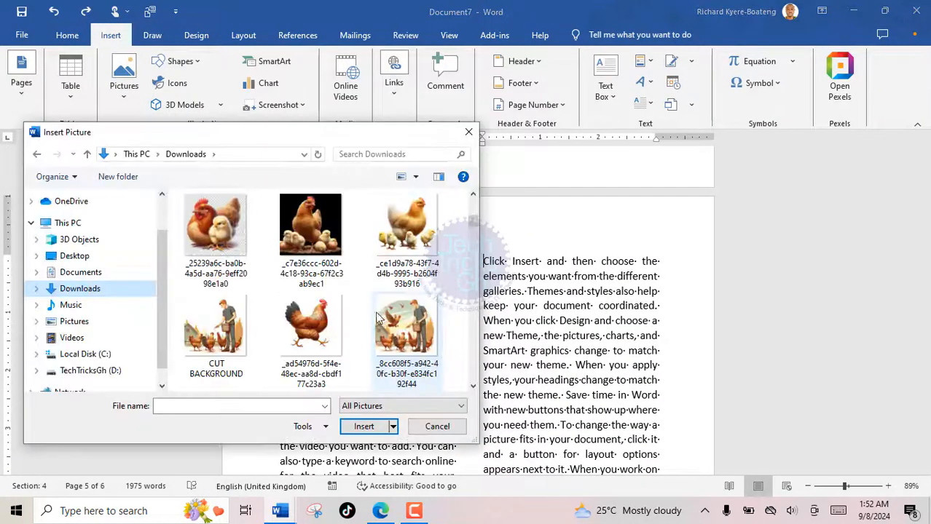
left_click(312, 332)
double_click(312, 332)
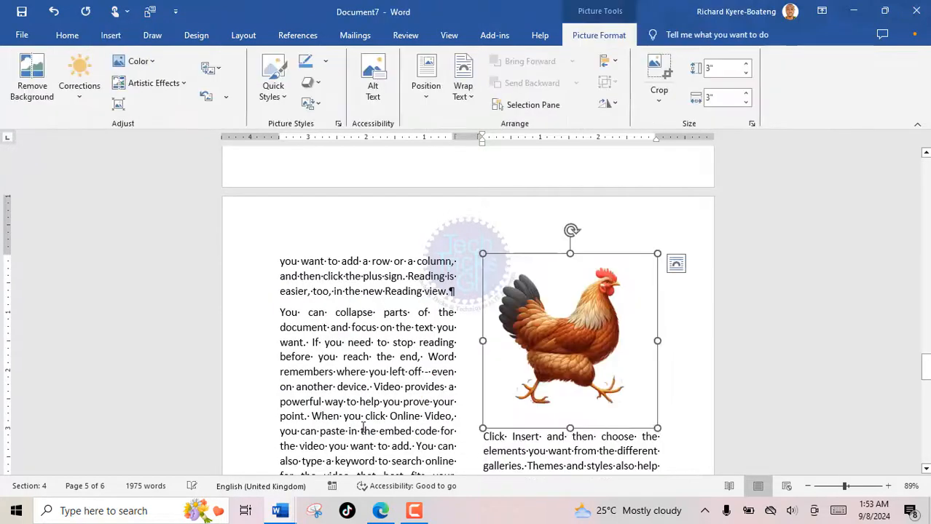
Give the chicken picture Square wrapping and move it below the column break in the left column.
left_click(676, 206)
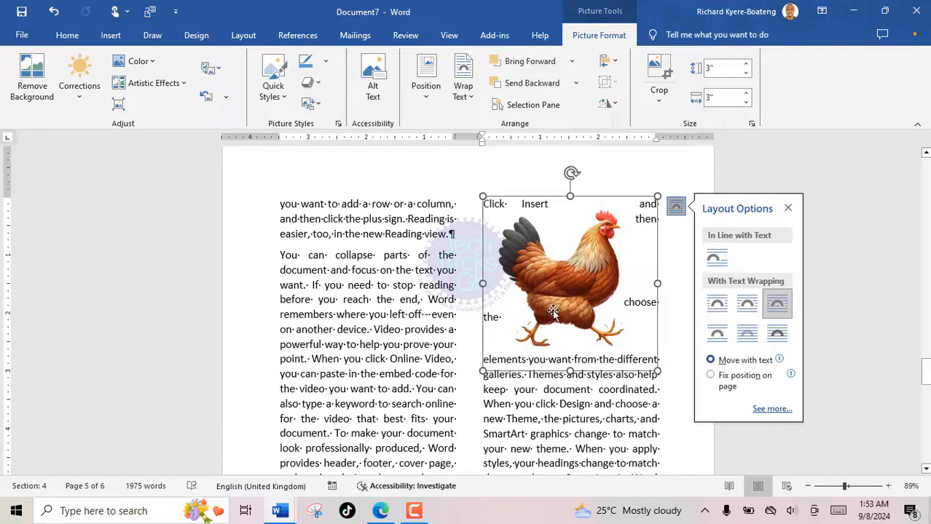
left_click_drag(557, 310, 397, 449)
scroll(397, 445, "down", 6)
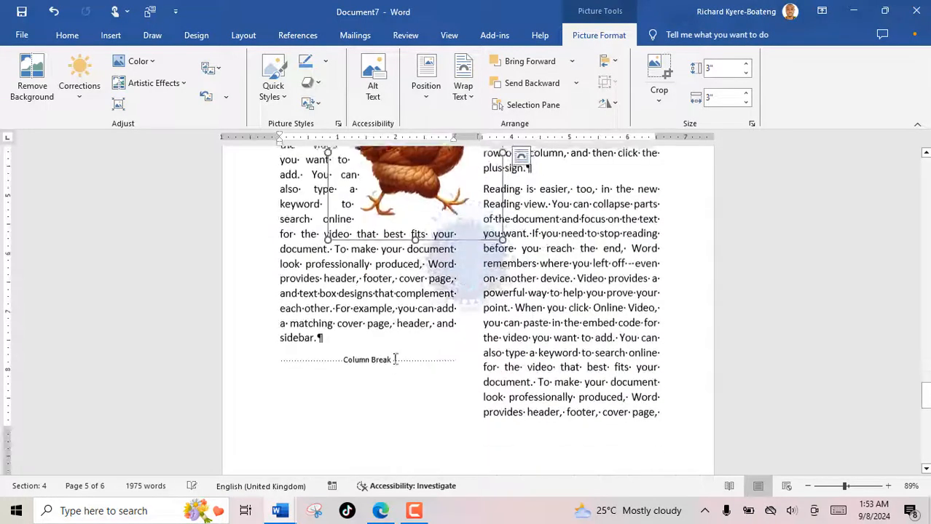
left_click_drag(423, 198, 373, 379)
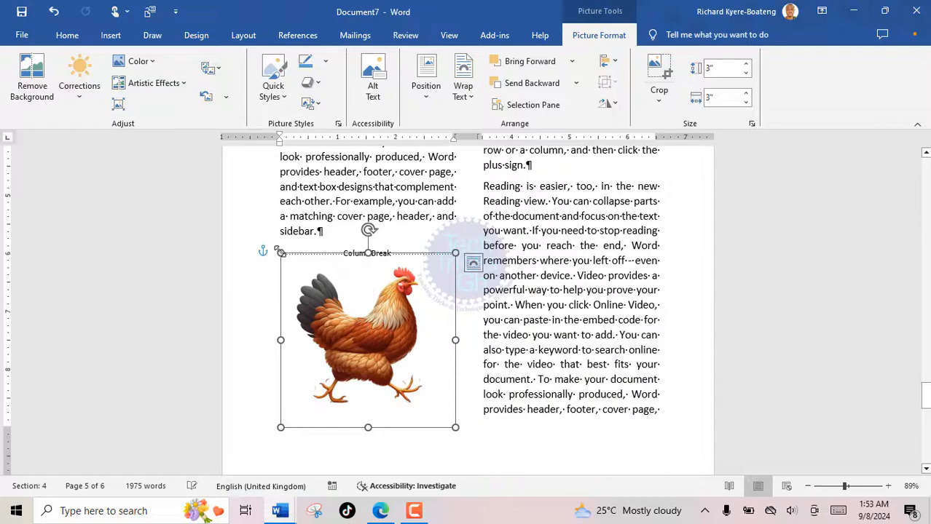
Resize the chicken picture to 2.62 inches square and nudge it into place.
left_click_drag(280, 251, 290, 264)
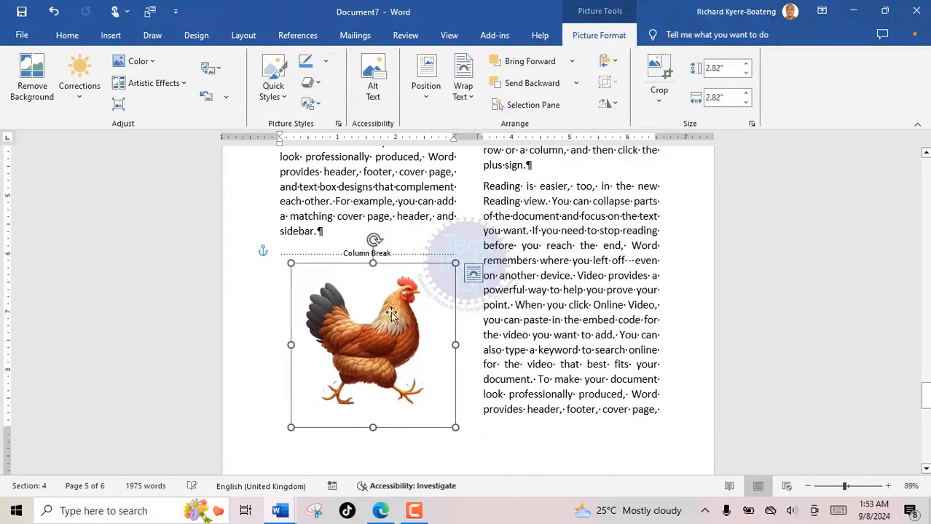
left_click_drag(364, 291, 358, 293)
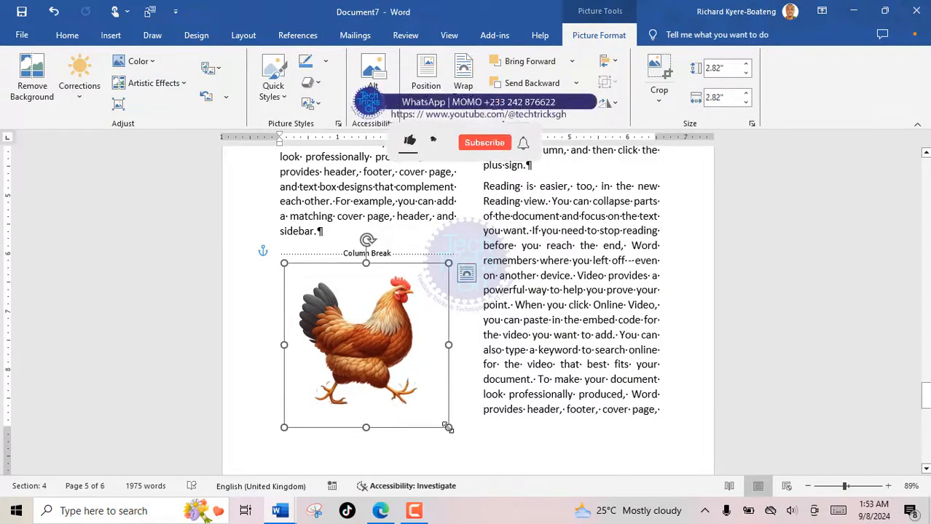
mouse_move(447, 428)
left_mouse_down()
mouse_move(438, 406)
mouse_move(440, 416)
left_mouse_up()
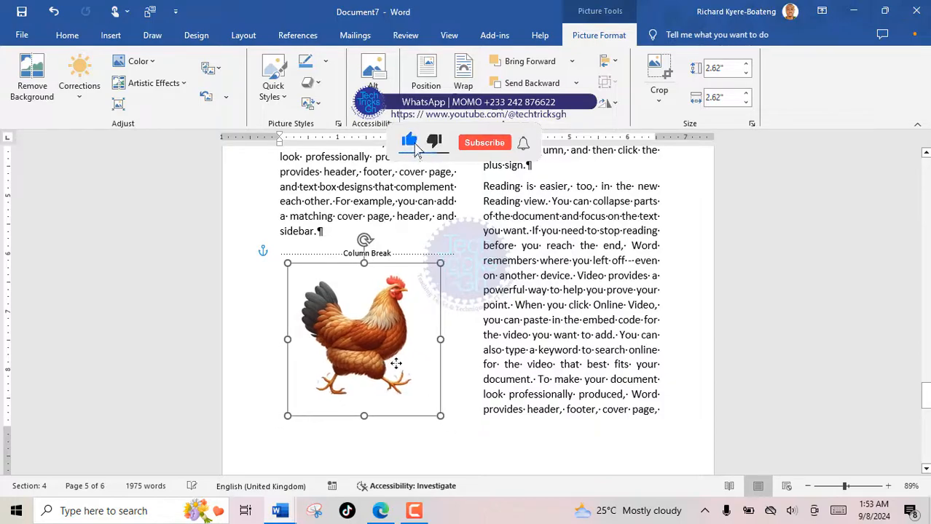
left_click(482, 350)
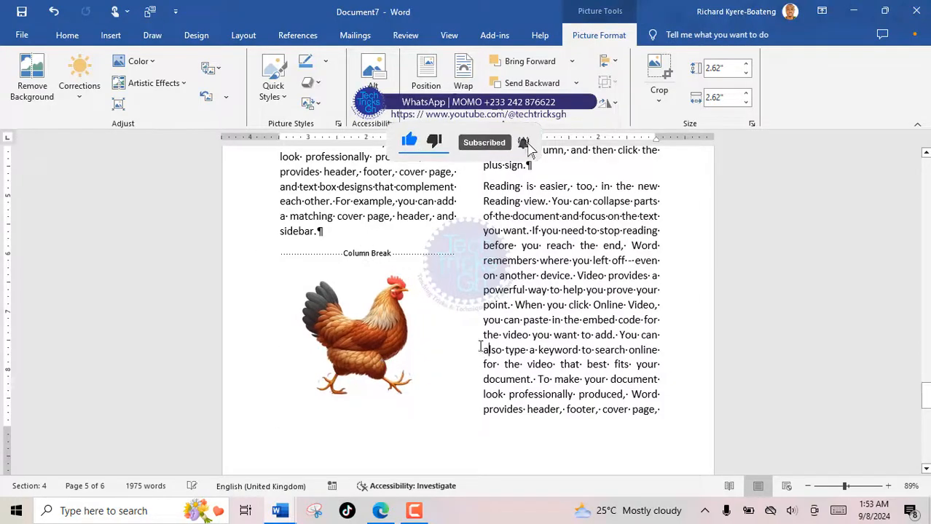
scroll(481, 348, "up", 9)
scroll(467, 335, "down", 9)
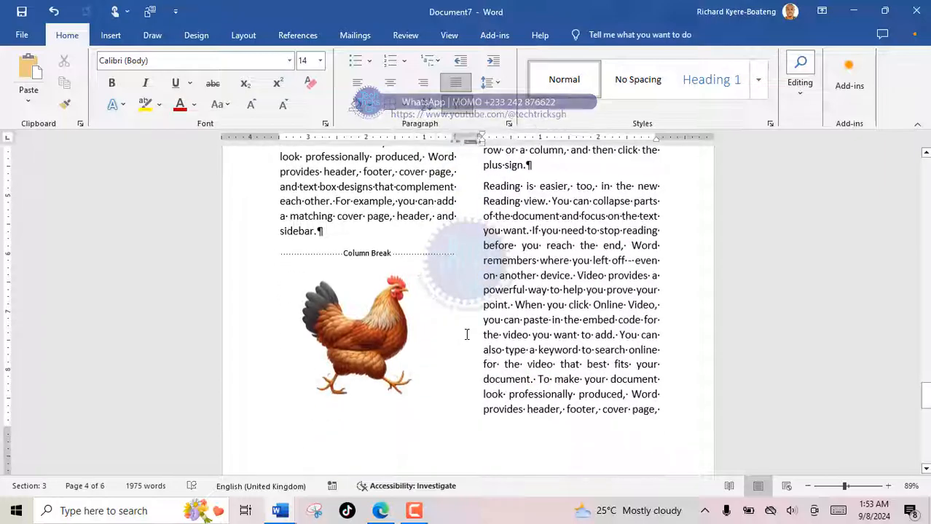